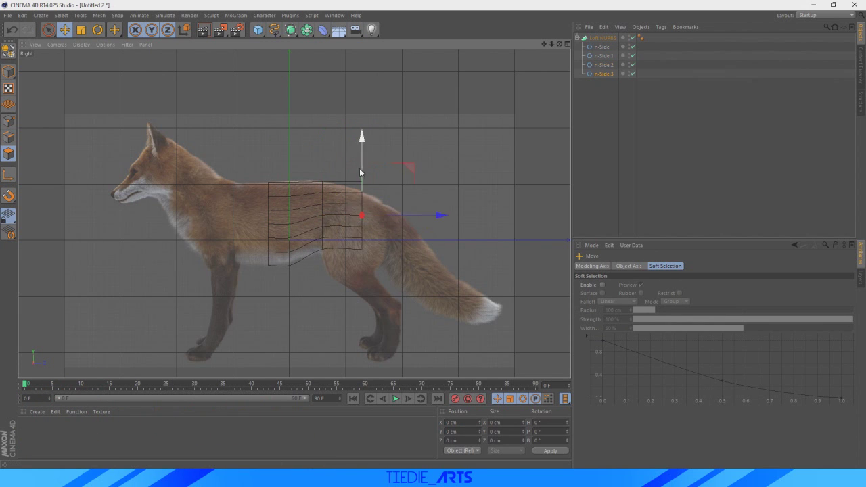
Scale the torso cross-sections to fit, and place a new hexagon copy forward toward the chest.
{"action": "key", "text": "t"}
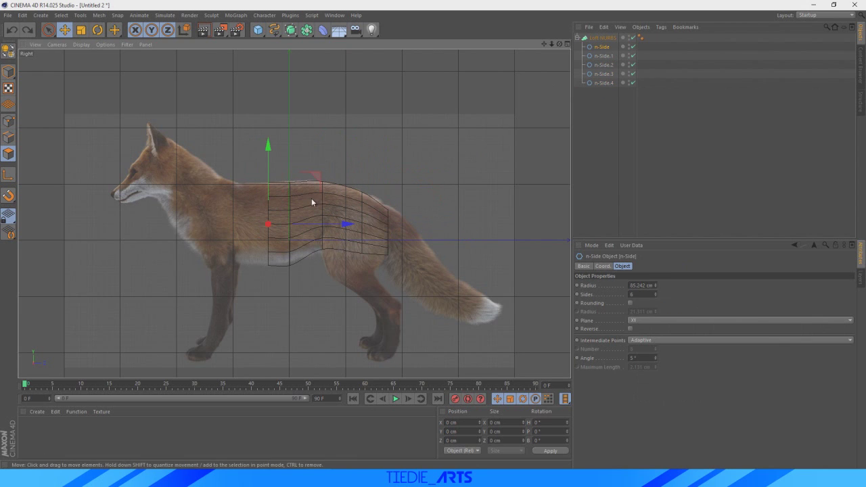
{"action": "left_click_drag", "start_coordinate": [311, 201], "coordinate": [322, 222]}
{"action": "key", "text": "t"}
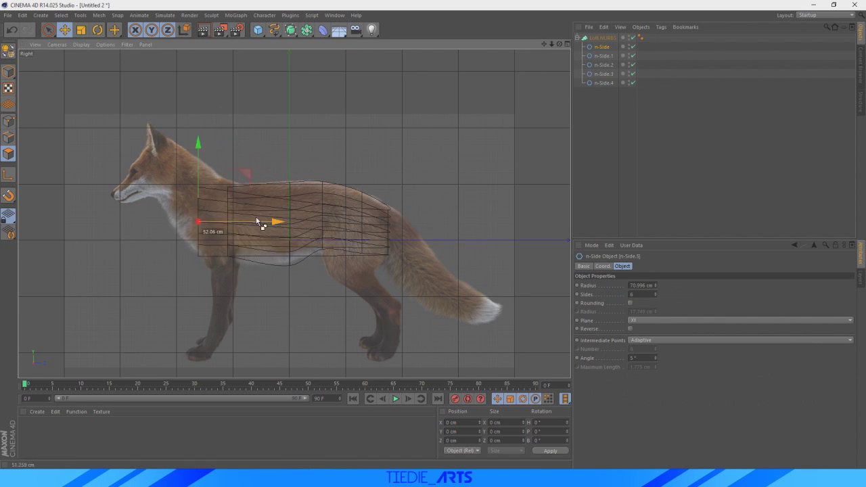
{"action": "key", "text": "ctrl+v"}
{"action": "mouse_move", "coordinate": [223, 201]}
{"action": "left_mouse_down"}
{"action": "mouse_move", "coordinate": [231, 188]}
{"action": "mouse_move", "coordinate": [220, 183]}
{"action": "left_mouse_up"}
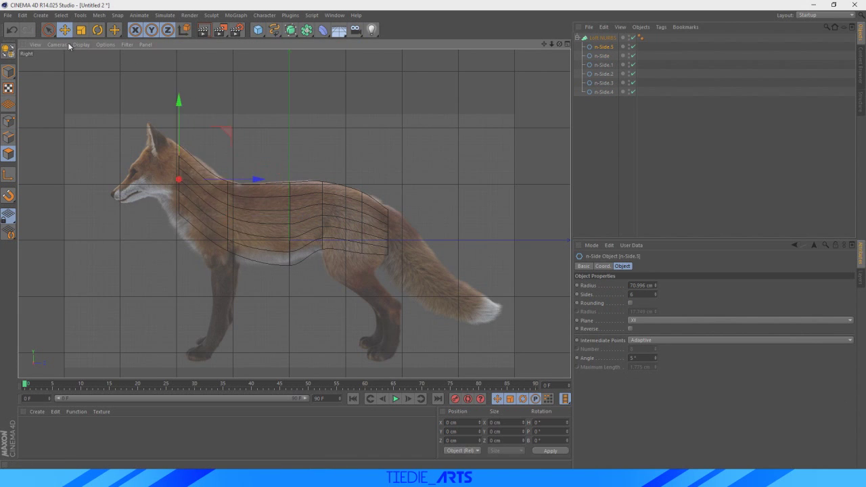
Place a slightly shrunken cross-section at the neck base and another copy moving up toward the head.
{"action": "key", "text": "t"}
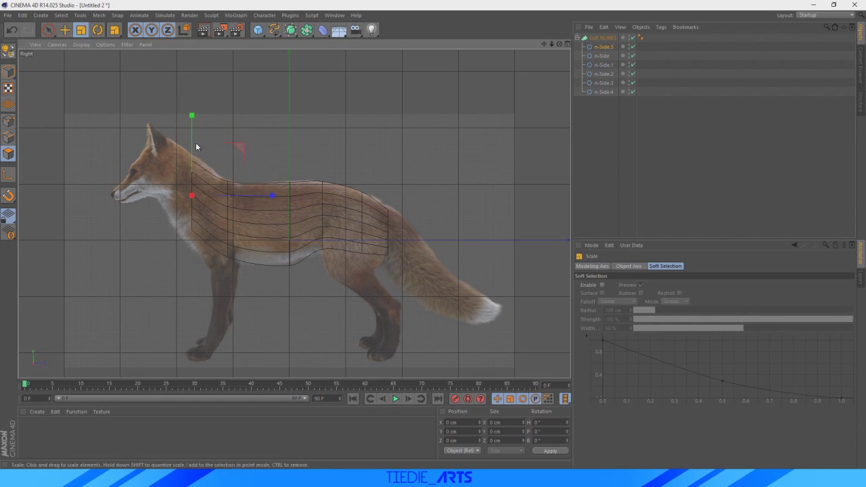
{"action": "left_click_drag", "start_coordinate": [225, 184], "coordinate": [205, 175], "text": "ctrl"}
{"action": "key", "text": "t"}
{"action": "left_click_drag", "start_coordinate": [159, 124], "coordinate": [160, 127]}
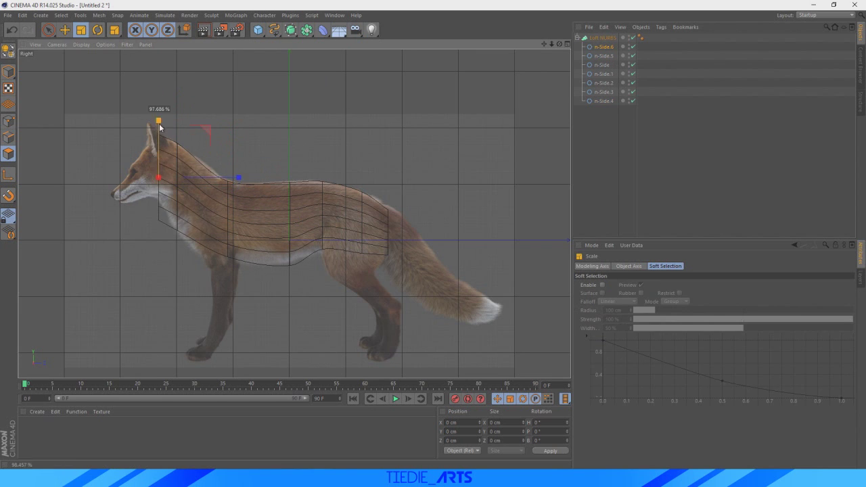
{"action": "left_click_drag", "start_coordinate": [184, 175], "coordinate": [184, 177], "text": "ctrl"}
{"action": "scroll", "coordinate": [97, 155], "scroll_direction": "up", "scroll_amount": 3}
Add head (about 78%), snout (about 55%) and nose-tip cross-sections.
{"action": "key", "text": "t"}
{"action": "left_click_drag", "start_coordinate": [181, 132], "coordinate": [180, 149]}
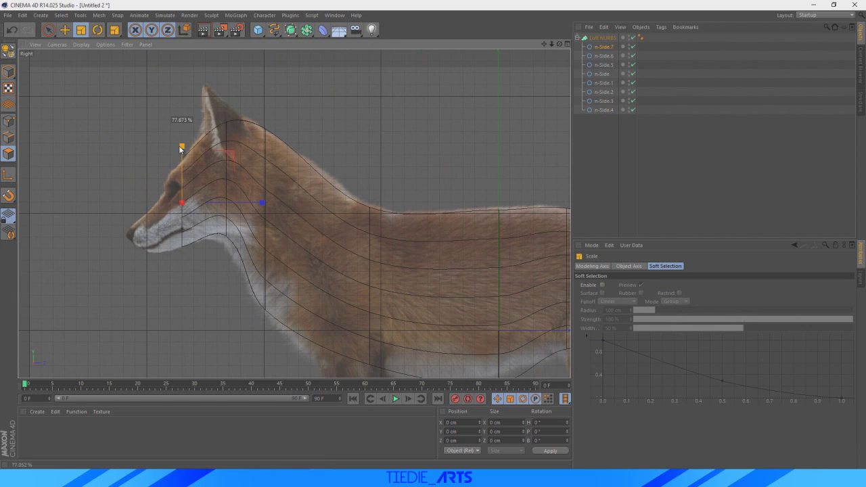
{"action": "left_click_drag", "start_coordinate": [210, 210], "coordinate": [209, 211], "text": "ctrl"}
{"action": "key", "text": "t"}
{"action": "left_click_drag", "start_coordinate": [146, 124], "coordinate": [145, 166]}
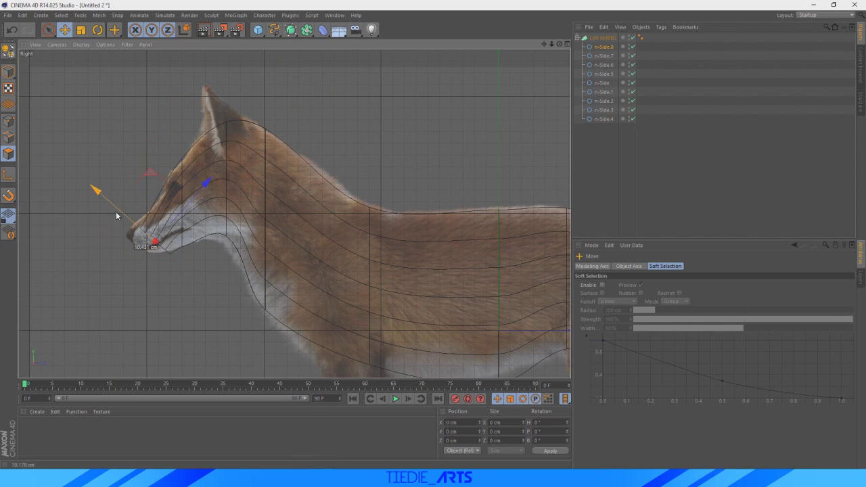
{"action": "mouse_move", "coordinate": [201, 193]}
{"action": "left_mouse_down", "text": "ctrl"}
{"action": "mouse_move", "coordinate": [183, 216]}
{"action": "mouse_move", "coordinate": [125, 200]}
{"action": "left_mouse_up", "text": "ctrl"}
Tilt the nose-tip cross-section and slightly enlarge the snout cross-section behind it.
{"action": "key", "text": "r"}
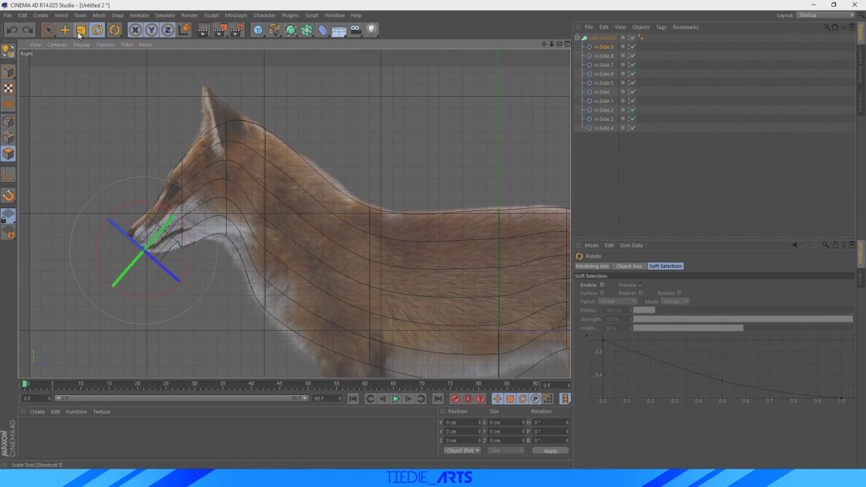
{"action": "left_click", "coordinate": [146, 229]}
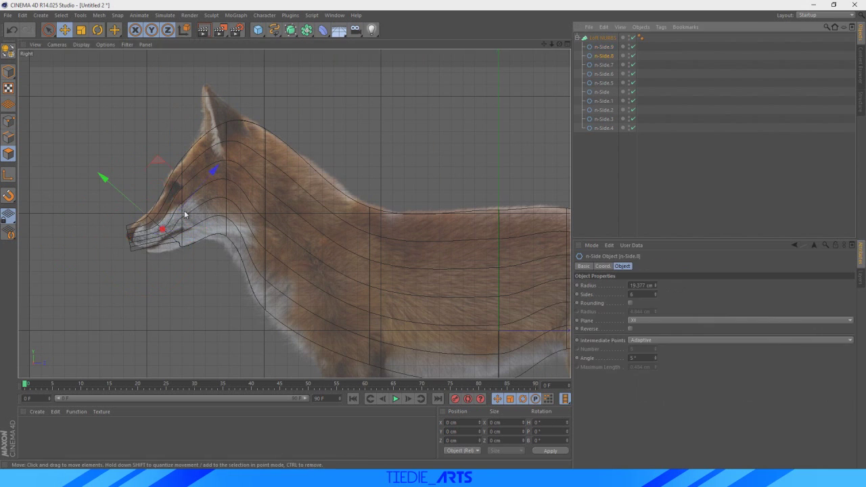
{"action": "key", "text": "t"}
{"action": "left_click_drag", "start_coordinate": [128, 209], "coordinate": [120, 202]}
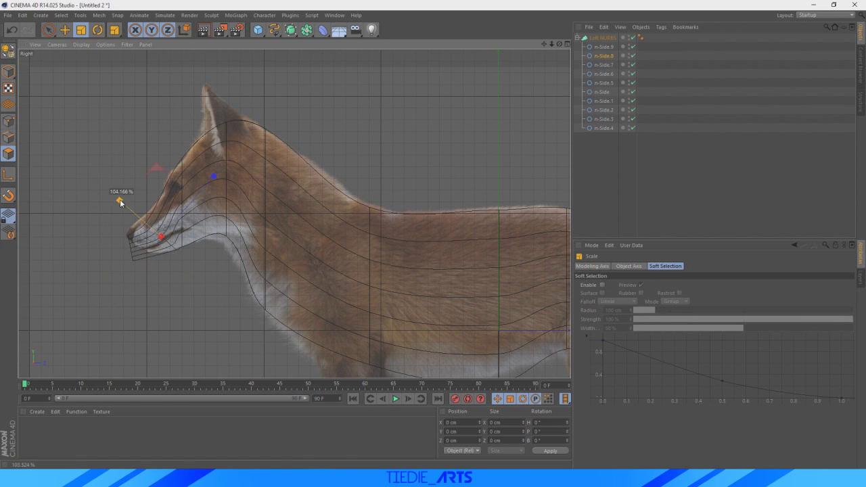
{"action": "left_click", "coordinate": [162, 232]}
{"action": "key", "text": "r"}
{"action": "scroll", "coordinate": [542, 224], "scroll_direction": "down", "scroll_amount": 3}
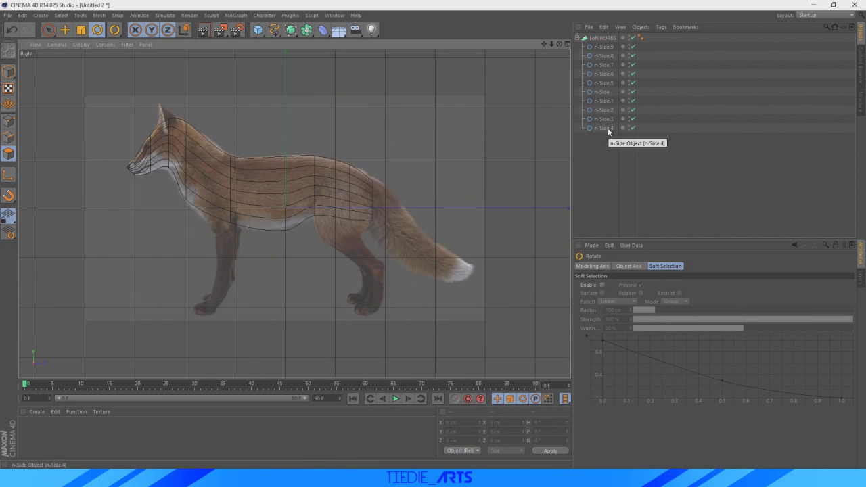
{"action": "left_click", "coordinate": [603, 128]}
{"action": "scroll", "coordinate": [439, 218], "scroll_direction": "up", "scroll_amount": 3}
Place a cross-section copy at the tail base and scale it to follow the tail.
{"action": "left_click", "coordinate": [71, 34]}
{"action": "left_click_drag", "start_coordinate": [394, 201], "coordinate": [379, 225]}
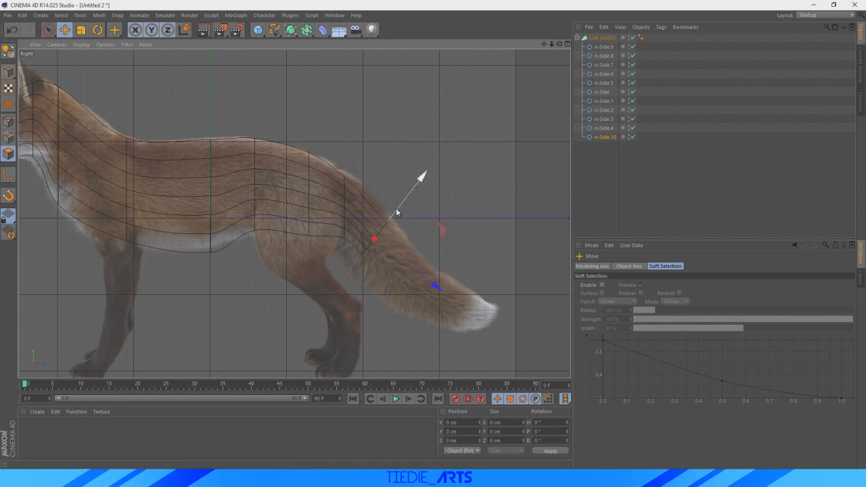
{"action": "key", "text": "t"}
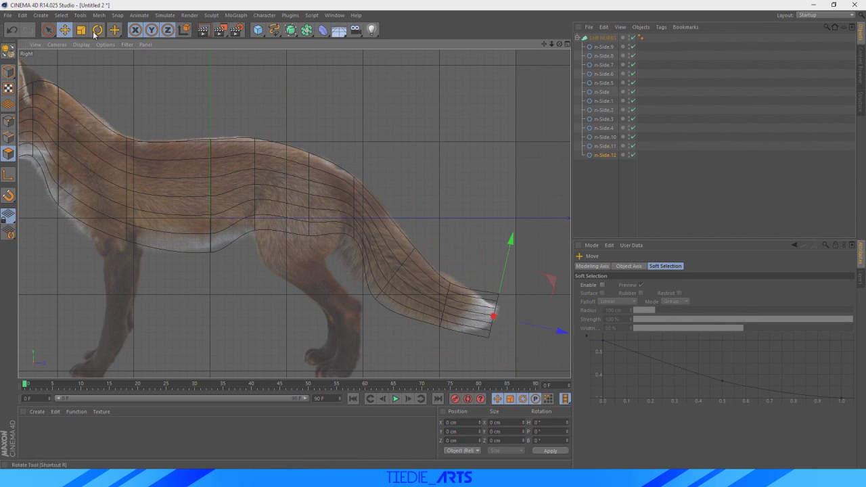
{"action": "scroll", "coordinate": [546, 323], "scroll_direction": "down", "scroll_amount": 3}
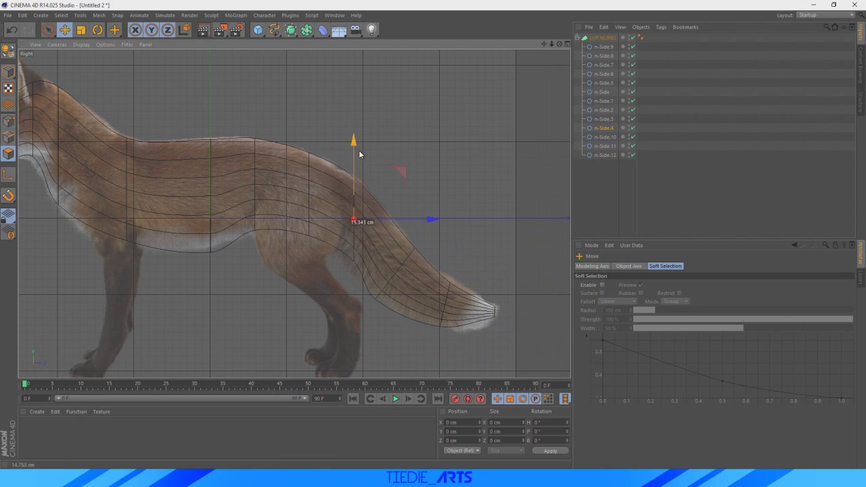
{"action": "scroll", "coordinate": [358, 150], "scroll_direction": "down", "scroll_amount": 3}
{"action": "left_click", "coordinate": [474, 88]}
In the four-view layout, rescale the n-Side.5 body cross-section.
{"action": "key", "text": "F5"}
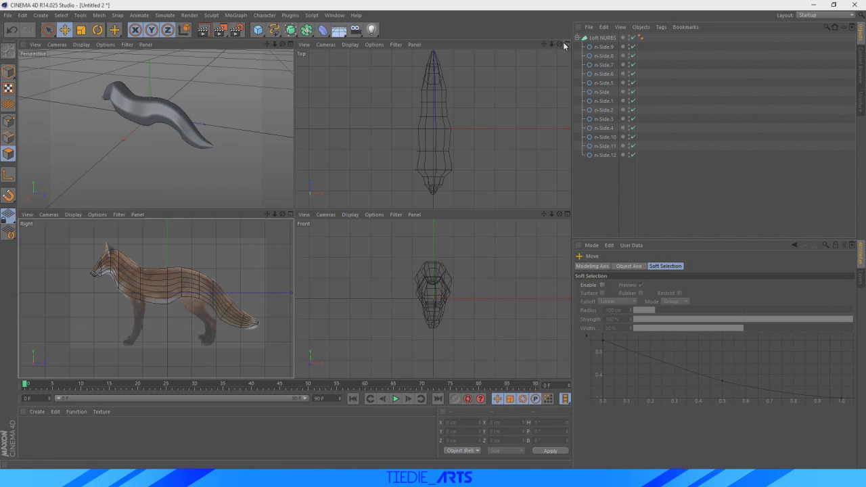
{"action": "left_click_drag", "start_coordinate": [121, 115], "coordinate": [155, 128], "text": "alt"}
{"action": "left_click", "coordinate": [605, 83]}
{"action": "key", "text": "t"}
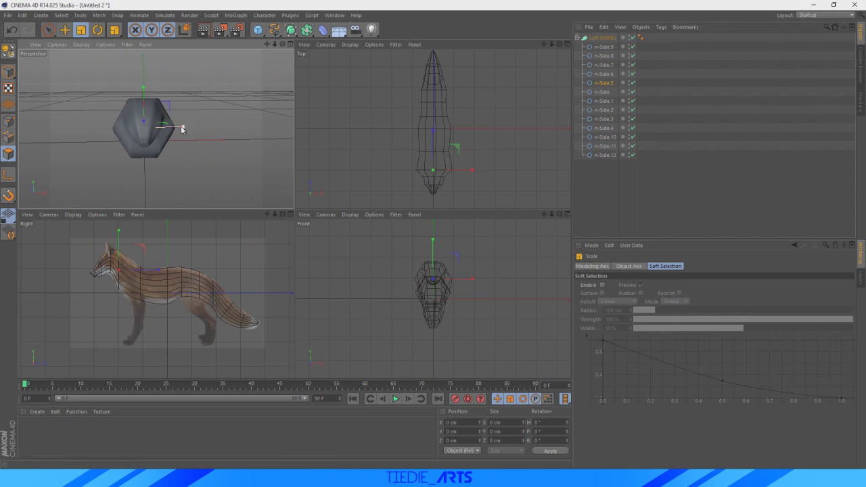
{"action": "left_click_drag", "start_coordinate": [283, 44], "coordinate": [547, 50]}
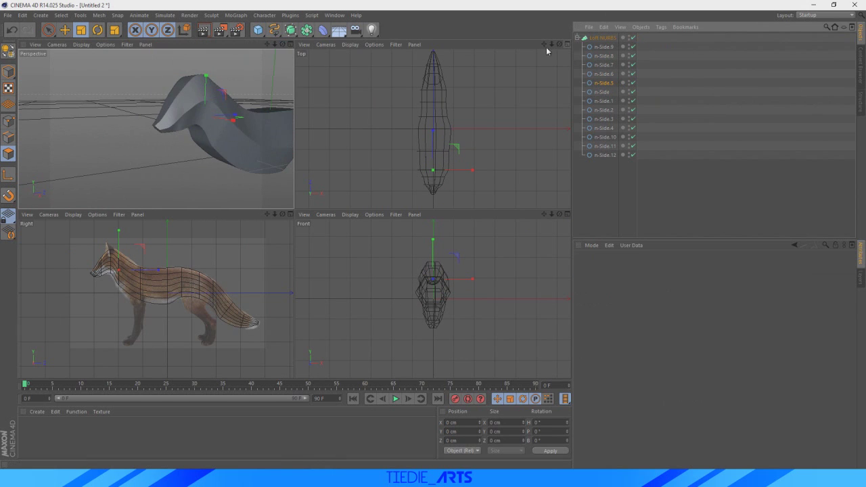
{"action": "left_click", "coordinate": [579, 40]}
Add a half-size hexagon for the ear, tilted and positioned atop the head.
{"action": "left_click", "coordinate": [274, 30]}
{"action": "left_click", "coordinate": [375, 75]}
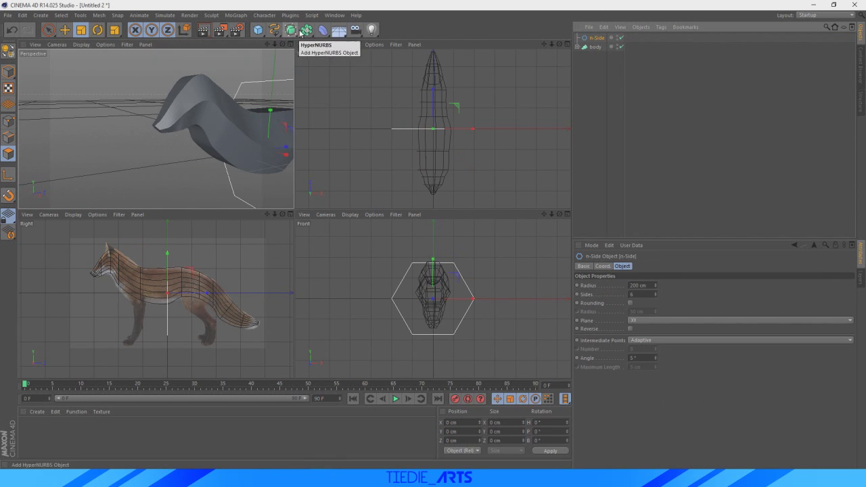
{"action": "key", "text": "t"}
{"action": "left_click_drag", "start_coordinate": [474, 298], "coordinate": [408, 296]}
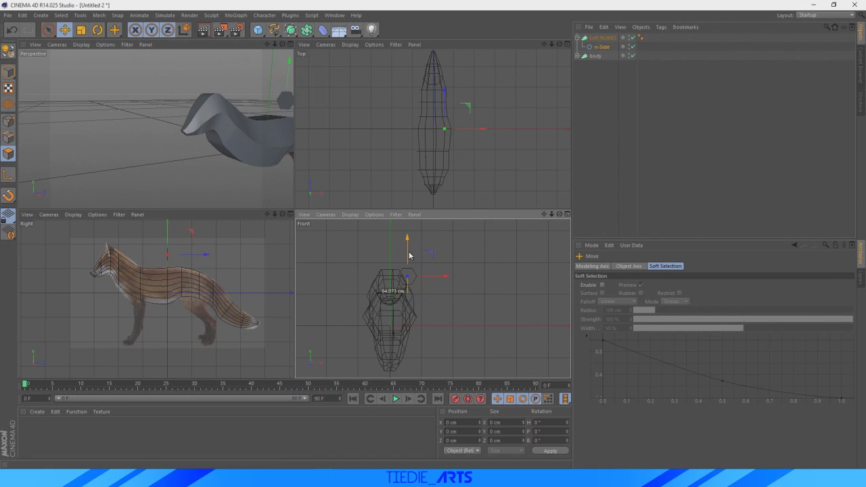
{"action": "scroll", "coordinate": [86, 242], "scroll_direction": "up", "scroll_amount": 5}
{"action": "key", "text": "r"}
{"action": "left_click_drag", "start_coordinate": [113, 257], "coordinate": [117, 255]}
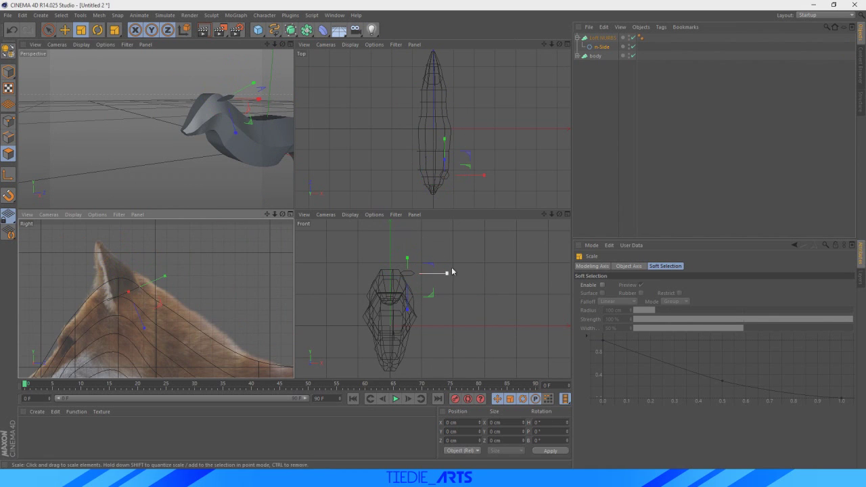
{"action": "key", "text": "r"}
{"action": "key", "text": "e"}
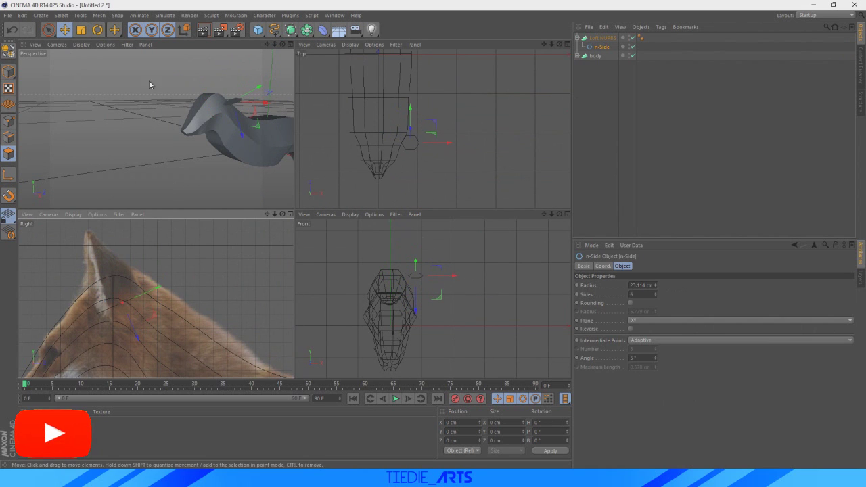
{"action": "key", "text": "t"}
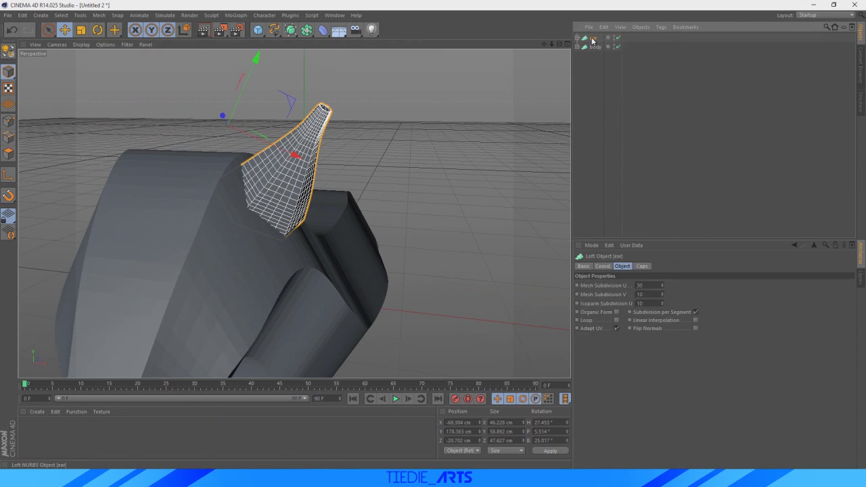
Sculpt dents into the ear surface with a 3.6 cm brush.
{"action": "right_click", "coordinate": [274, 112]}
{"action": "left_click", "coordinate": [308, 161]}
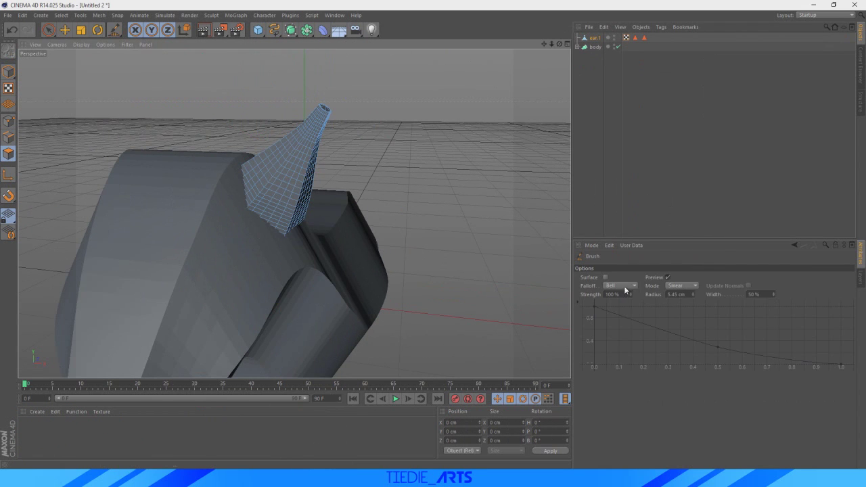
{"action": "left_click_drag", "start_coordinate": [506, 260], "coordinate": [301, 195], "text": "alt"}
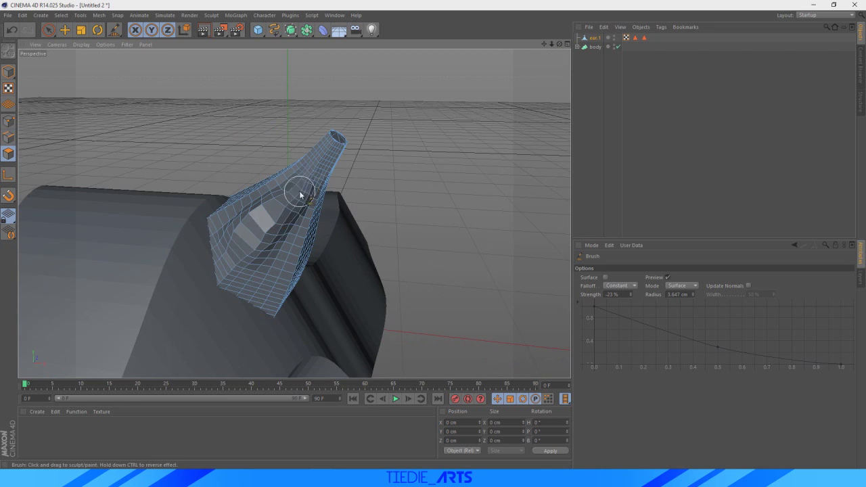
{"action": "left_click_drag", "start_coordinate": [238, 276], "coordinate": [562, 47], "text": "alt"}
{"action": "mouse_move", "coordinate": [556, 100]}
{"action": "left_mouse_down", "text": "alt"}
{"action": "mouse_move", "coordinate": [266, 223]}
{"action": "mouse_move", "coordinate": [349, 209]}
{"action": "left_mouse_up", "text": "alt"}
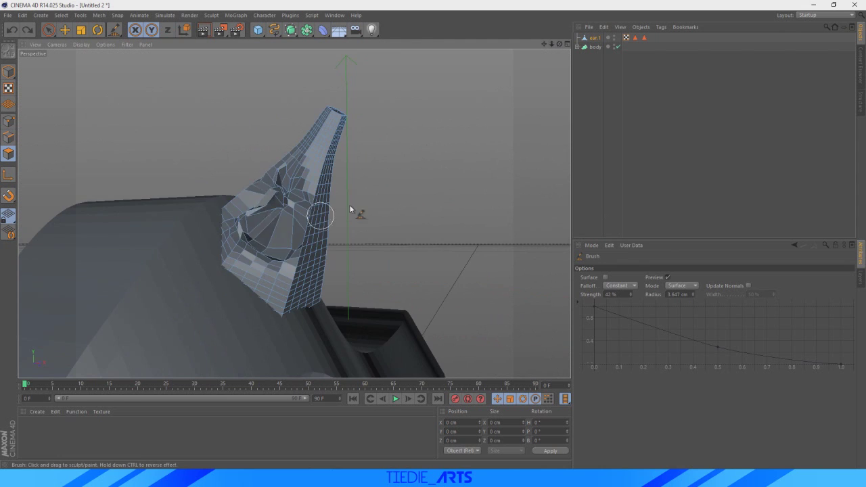
{"action": "left_click_drag", "start_coordinate": [271, 273], "coordinate": [298, 202], "text": "alt"}
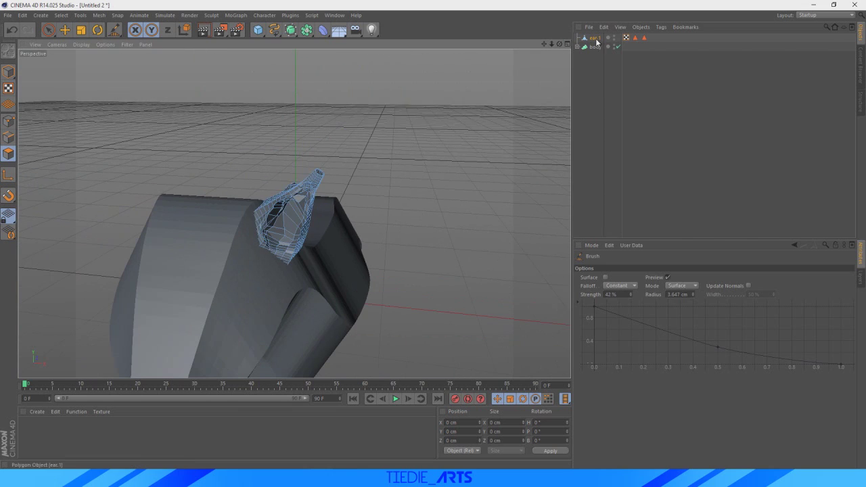
Collapse the body loft and its rings into one editable mesh.
{"action": "left_click", "coordinate": [596, 55]}
{"action": "left_click", "coordinate": [576, 56]}
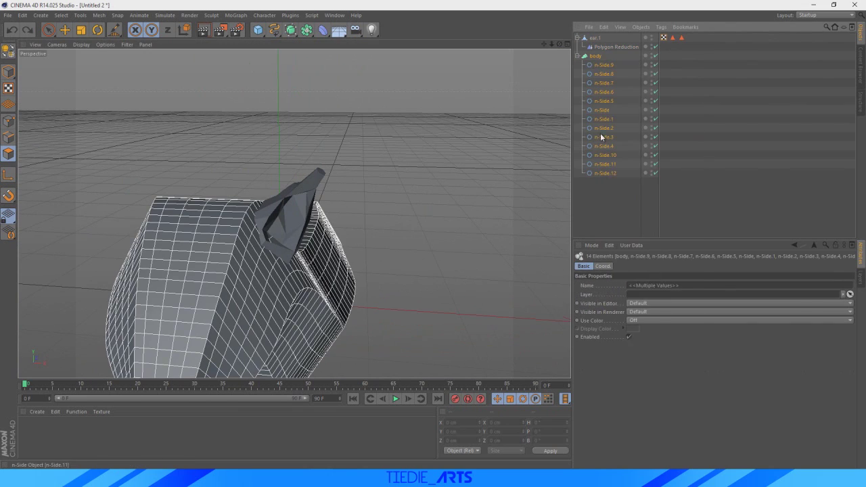
{"action": "right_click", "coordinate": [598, 64]}
{"action": "left_click", "coordinate": [631, 312]}
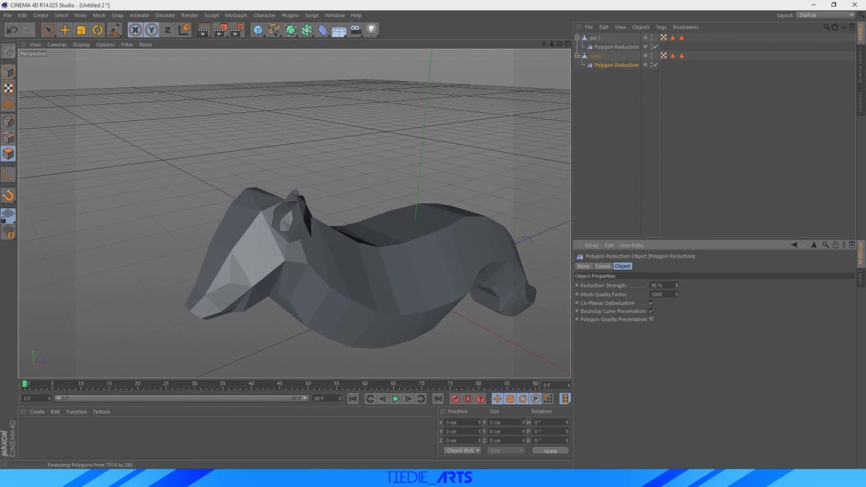
Copy the ear and rotate the copy into place beside the head, working in four views.
{"action": "key", "text": "r"}
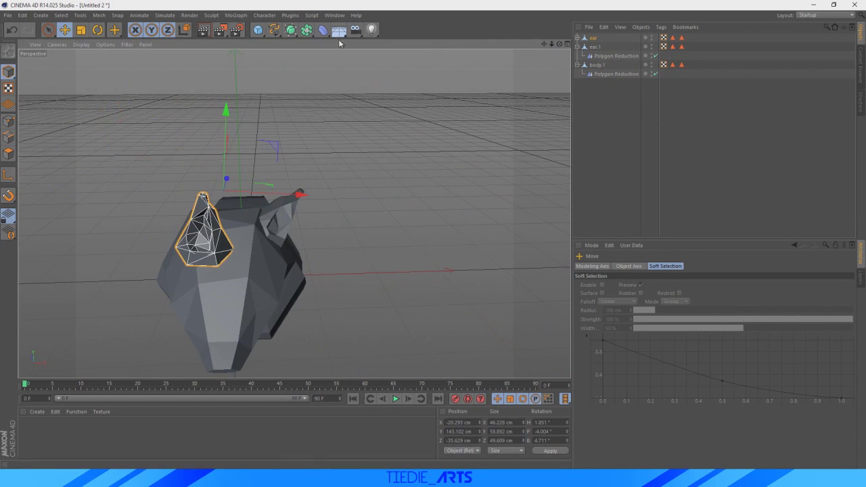
{"action": "key", "text": "F5"}
{"action": "left_click", "coordinate": [419, 75]}
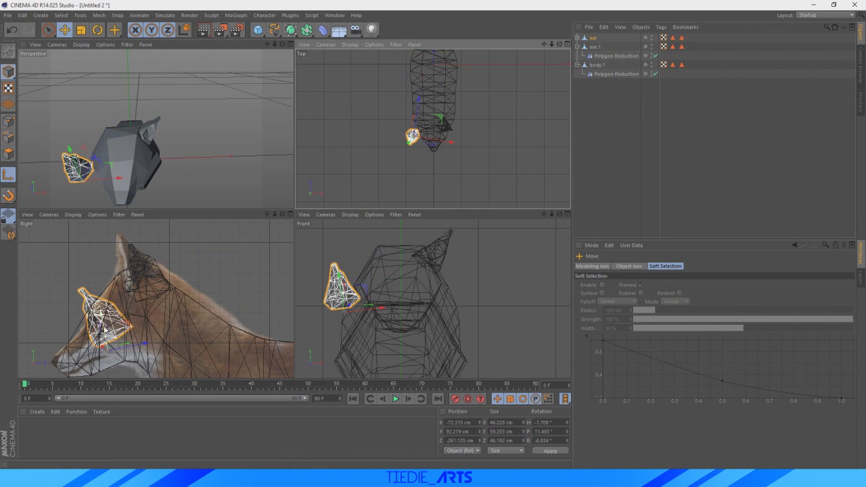
{"action": "key", "text": "r"}
{"action": "left_click_drag", "start_coordinate": [338, 284], "coordinate": [348, 278]}
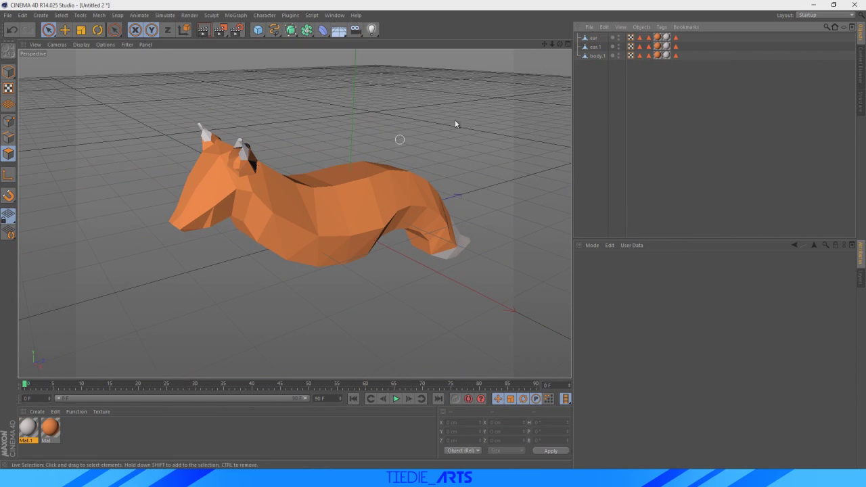
Create a hexagon ring inside a Loft NURBS and place copies down the leg toward the knee.
{"action": "left_click", "coordinate": [274, 30]}
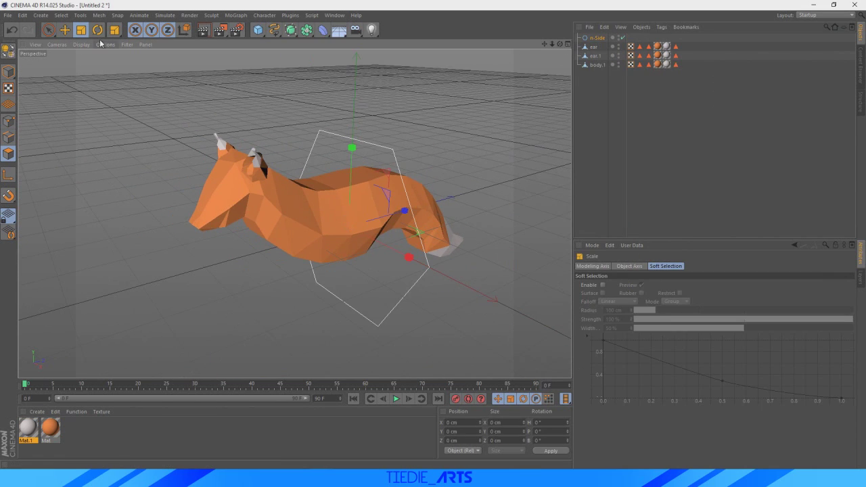
{"action": "left_click_drag", "start_coordinate": [559, 43], "coordinate": [406, 267]}
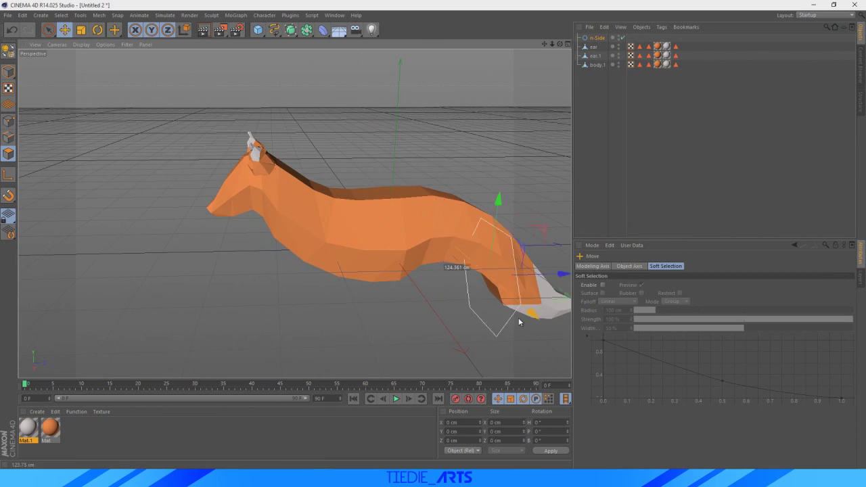
{"action": "left_click", "coordinate": [291, 30]}
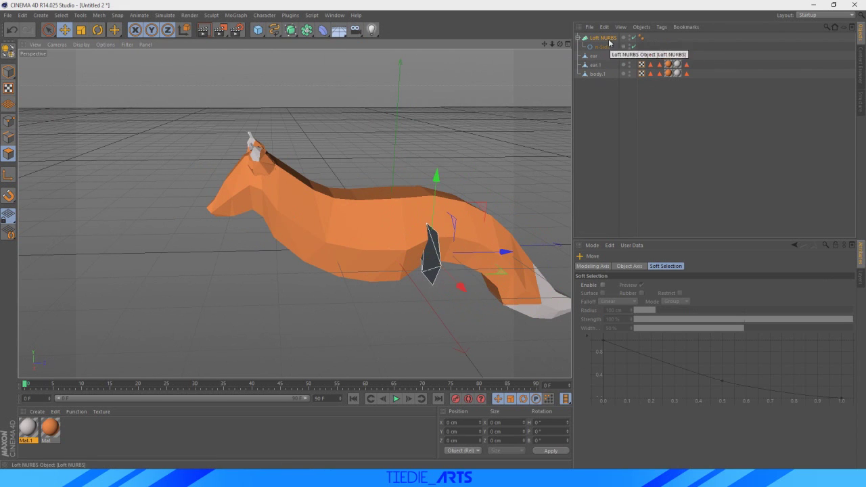
{"action": "key", "text": "e"}
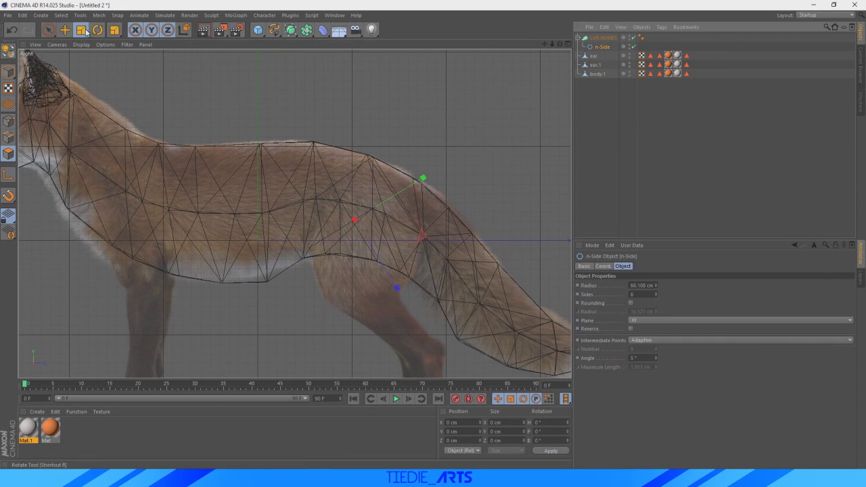
{"action": "left_click_drag", "start_coordinate": [420, 182], "coordinate": [438, 214], "text": "ctrl"}
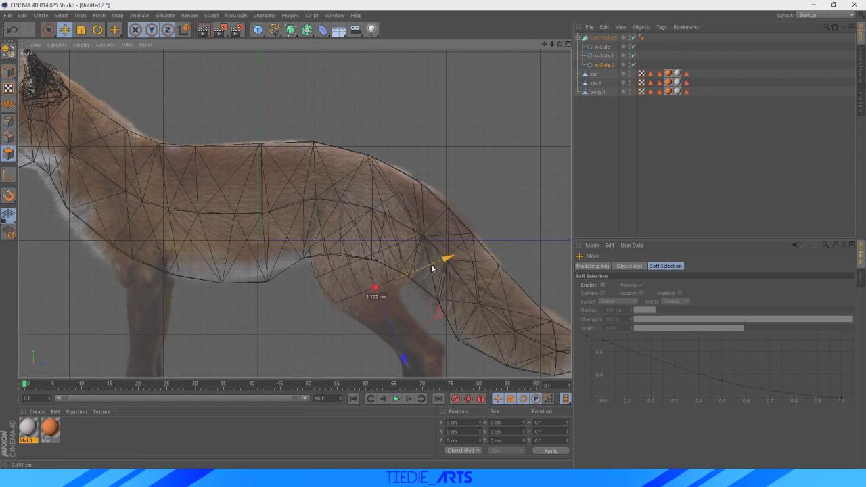
{"action": "left_click_drag", "start_coordinate": [432, 269], "coordinate": [414, 285]}
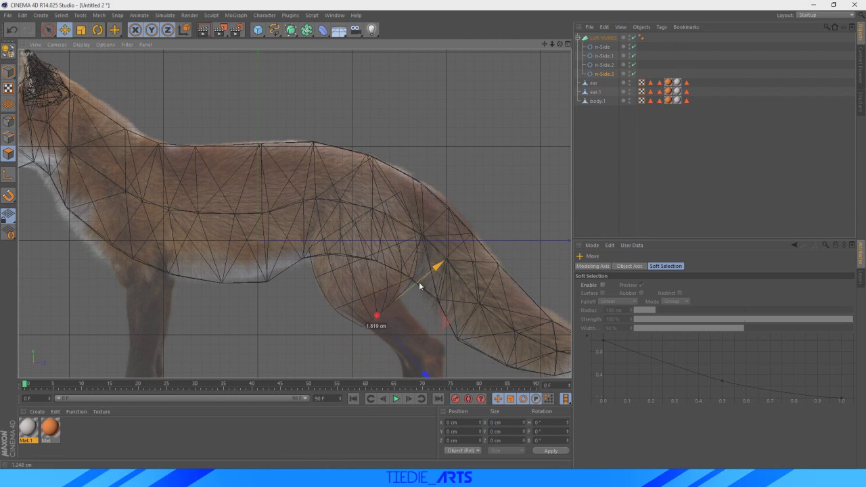
Extend the leg down to the paw with more rings, leveling the bottom ring horizontally.
{"action": "key", "text": "t"}
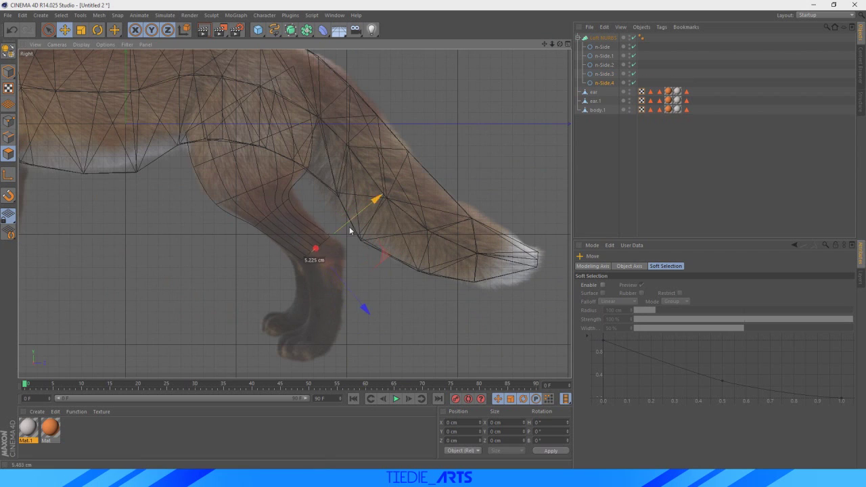
{"action": "left_click_drag", "start_coordinate": [329, 315], "coordinate": [329, 374], "text": "ctrl"}
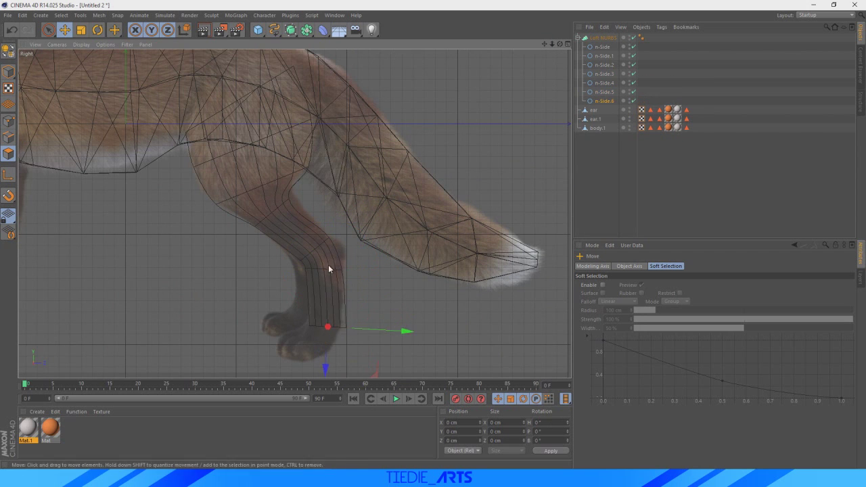
{"action": "left_click_drag", "start_coordinate": [367, 331], "coordinate": [367, 358], "text": "ctrl"}
{"action": "middle_click_drag", "start_coordinate": [170, 149], "coordinate": [177, 85], "text": "alt"}
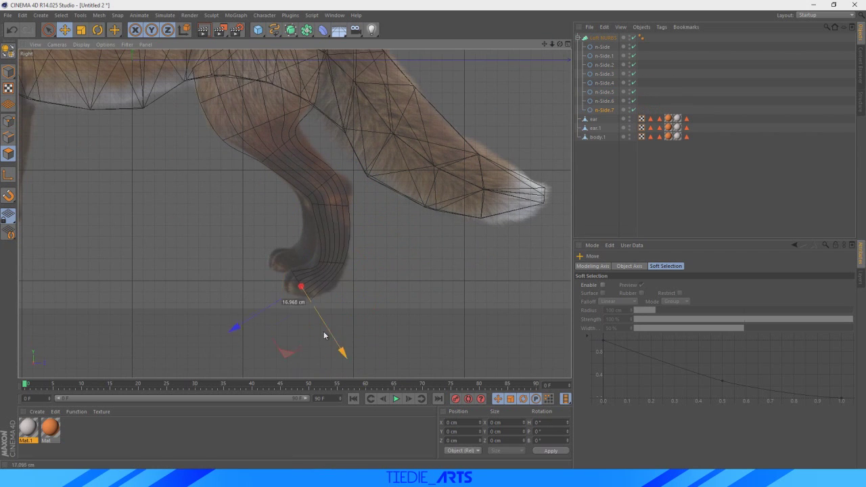
{"action": "key", "text": "r"}
{"action": "left_click_drag", "start_coordinate": [338, 309], "coordinate": [381, 188]}
{"action": "key", "text": "e"}
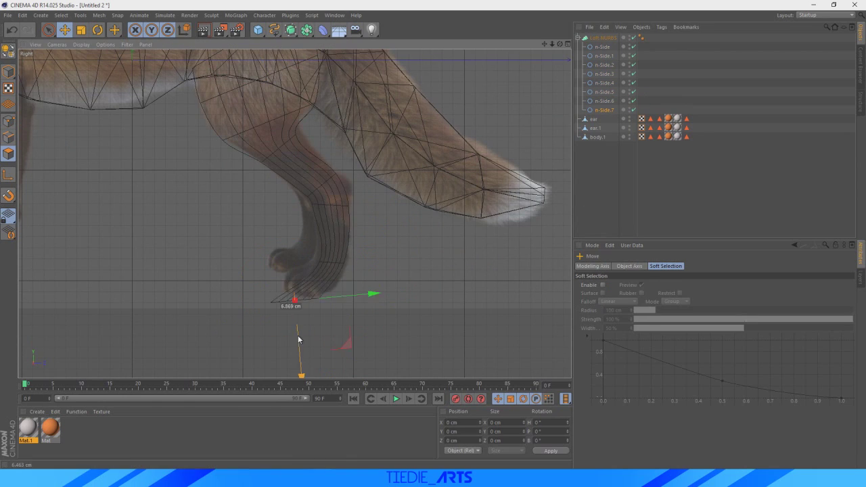
{"action": "key", "text": "F5"}
{"action": "key", "text": "F1"}
{"action": "scroll", "coordinate": [375, 160], "scroll_direction": "up", "scroll_amount": 5}
{"action": "left_click", "coordinate": [376, 234]}
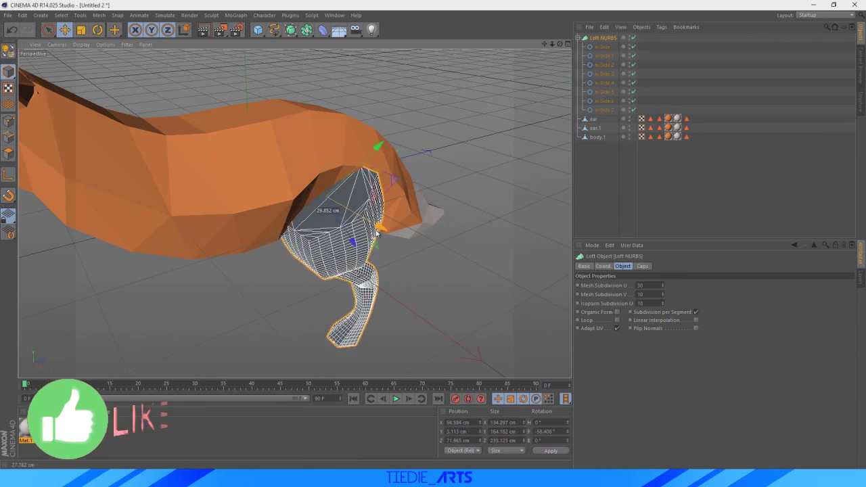
Add a ring at the top of the leg tilted about 58 degrees.
{"action": "mouse_move", "coordinate": [376, 233]}
{"action": "left_mouse_down", "text": "alt"}
{"action": "mouse_move", "coordinate": [354, 191]}
{"action": "mouse_move", "coordinate": [339, 55]}
{"action": "left_mouse_up", "text": "alt"}
{"action": "key", "text": "r"}
{"action": "left_click_drag", "start_coordinate": [351, 176], "coordinate": [317, 153]}
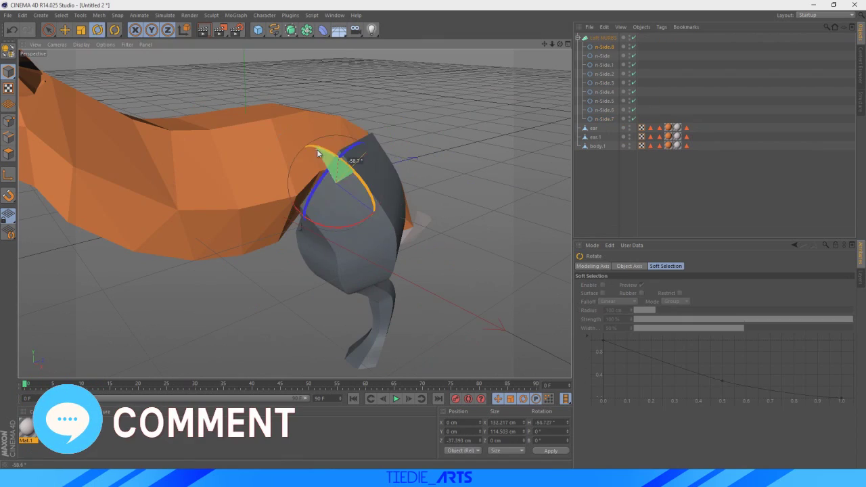
{"action": "key", "text": "e"}
Inspect the leg loft and its n-Side profiles in the four-view layout.
{"action": "left_click", "coordinate": [603, 37]}
{"action": "left_click_drag", "start_coordinate": [339, 203], "coordinate": [393, 210], "text": "alt"}
{"action": "key", "text": "F5"}
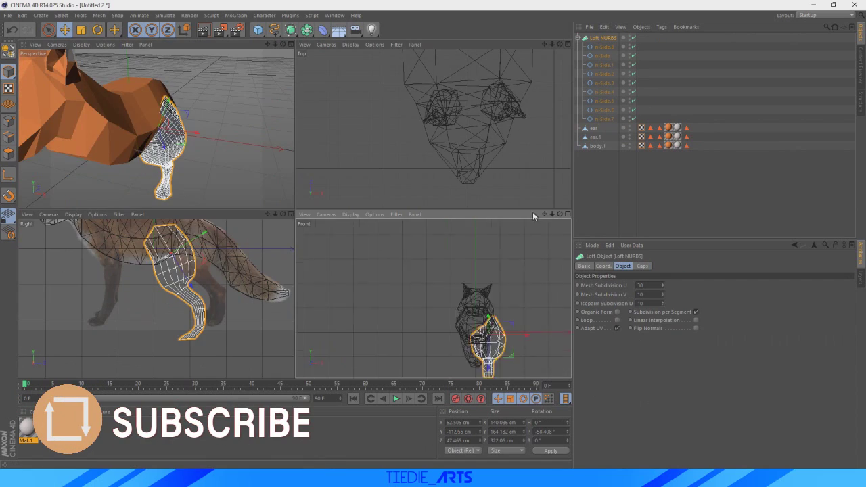
{"action": "scroll", "coordinate": [484, 331], "scroll_direction": "up", "scroll_amount": 4}
{"action": "scroll", "coordinate": [406, 304], "scroll_direction": "up", "scroll_amount": 2}
{"action": "left_click", "coordinate": [391, 298]}
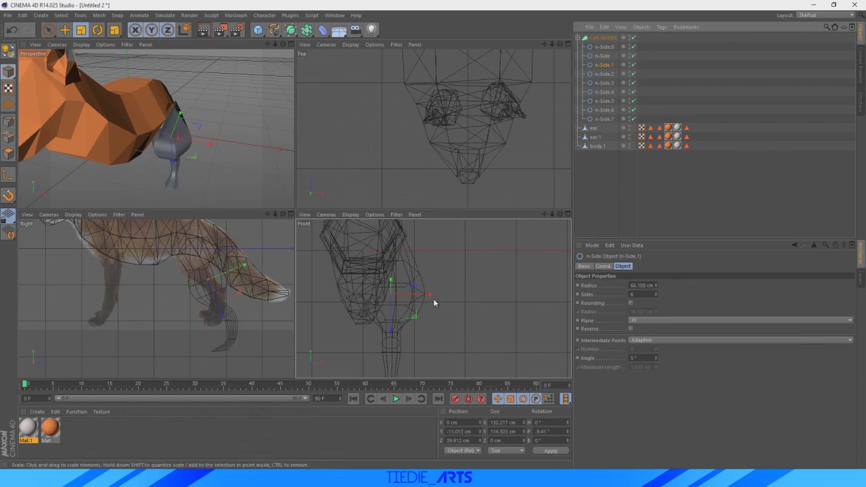
{"action": "key", "text": "F1"}
Convert the lofted leg into a polygon mesh with Current State to Object.
{"action": "left_click", "coordinate": [602, 37]}
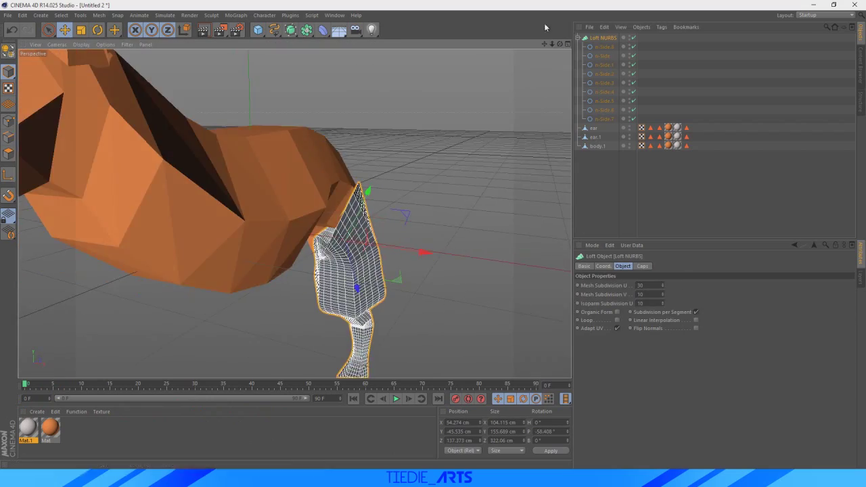
{"action": "mouse_move", "coordinate": [406, 270]}
{"action": "left_mouse_down", "text": "alt"}
{"action": "mouse_move", "coordinate": [437, 340]}
{"action": "mouse_move", "coordinate": [429, 214]}
{"action": "mouse_move", "coordinate": [365, 223]}
{"action": "mouse_move", "coordinate": [300, 218]}
{"action": "mouse_move", "coordinate": [318, 169]}
{"action": "left_mouse_up", "text": "alt"}
{"action": "scroll", "coordinate": [365, 223], "scroll_direction": "down", "scroll_amount": 5}
{"action": "scroll", "coordinate": [300, 218], "scroll_direction": "up", "scroll_amount": 5}
{"action": "right_click", "coordinate": [603, 38]}
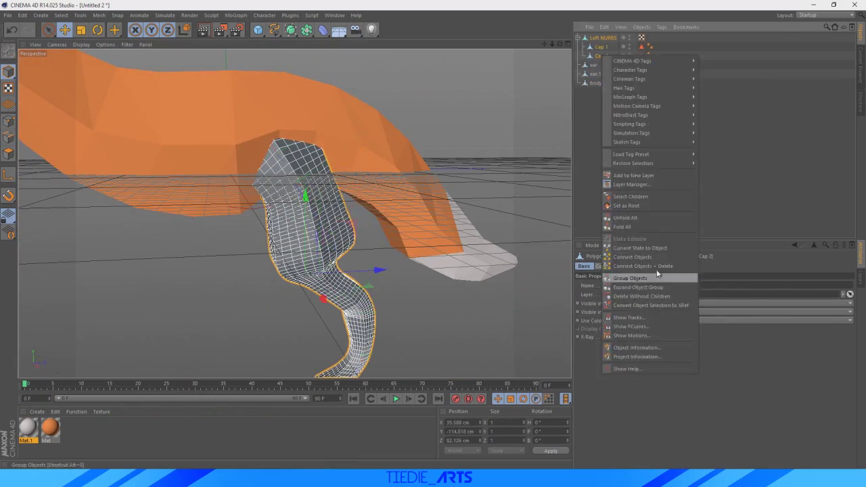
{"action": "left_click", "coordinate": [638, 274]}
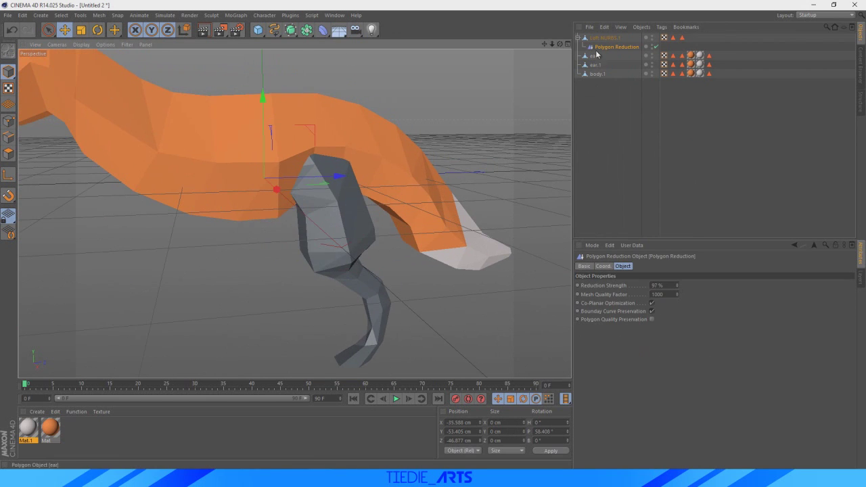
{"action": "left_click", "coordinate": [599, 39]}
Duplicate the leg object and switch to Live Selection in polygon mode.
{"action": "key", "text": "9"}
{"action": "mouse_move", "coordinate": [153, 313]}
{"action": "left_mouse_down", "text": "alt"}
{"action": "mouse_move", "coordinate": [338, 280]}
{"action": "mouse_move", "coordinate": [257, 248]}
{"action": "mouse_move", "coordinate": [556, 70]}
{"action": "mouse_move", "coordinate": [429, 259]}
{"action": "mouse_move", "coordinate": [294, 214]}
{"action": "left_mouse_up", "text": "alt"}
{"action": "key", "text": "e"}
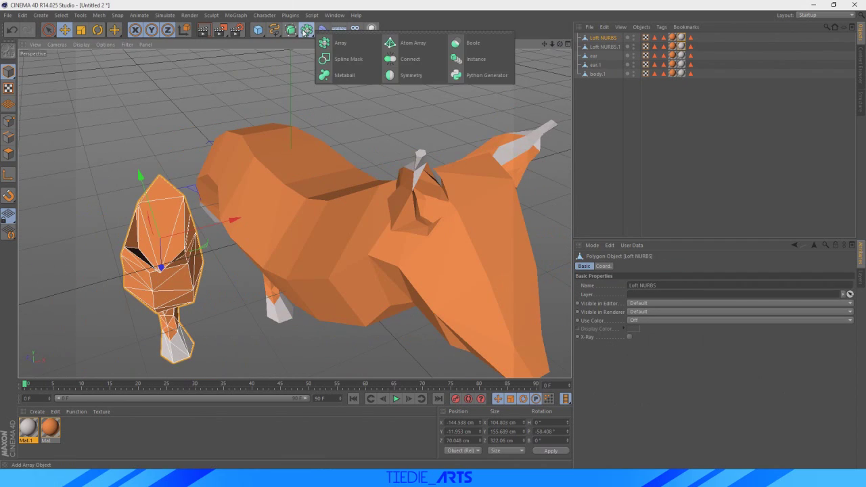
{"action": "right_click", "coordinate": [595, 40]}
{"action": "key", "text": "Escape"}
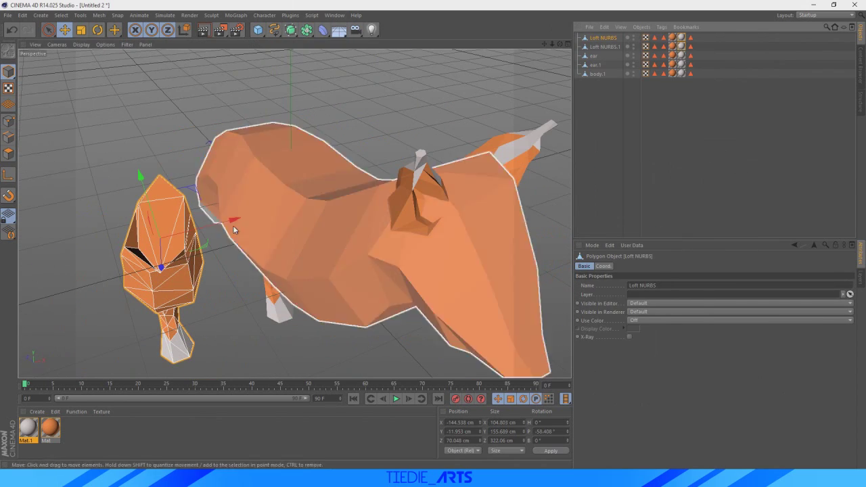
{"action": "mouse_move", "coordinate": [298, 217]}
{"action": "left_mouse_down", "text": "alt"}
{"action": "mouse_move", "coordinate": [155, 252]}
{"action": "mouse_move", "coordinate": [110, 35]}
{"action": "left_mouse_up", "text": "alt"}
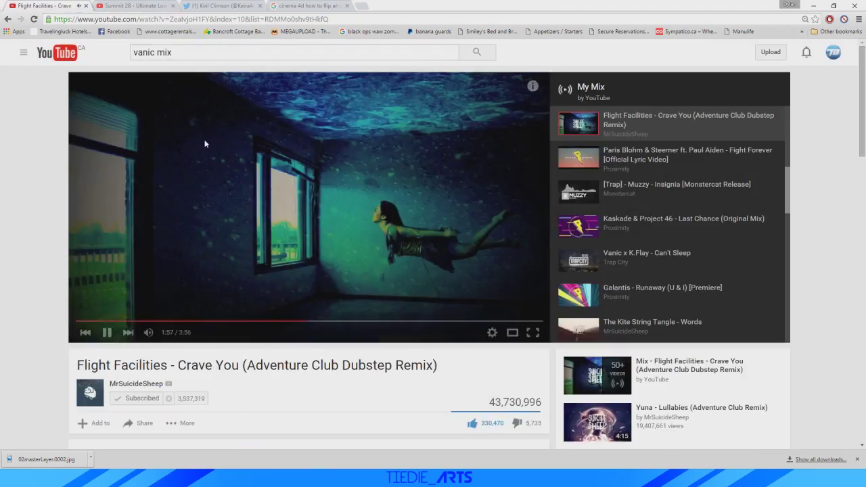
Open the CGTalk 'Noob question' thread on mirroring objects and scroll through it.
{"action": "left_click", "coordinate": [180, 173]}
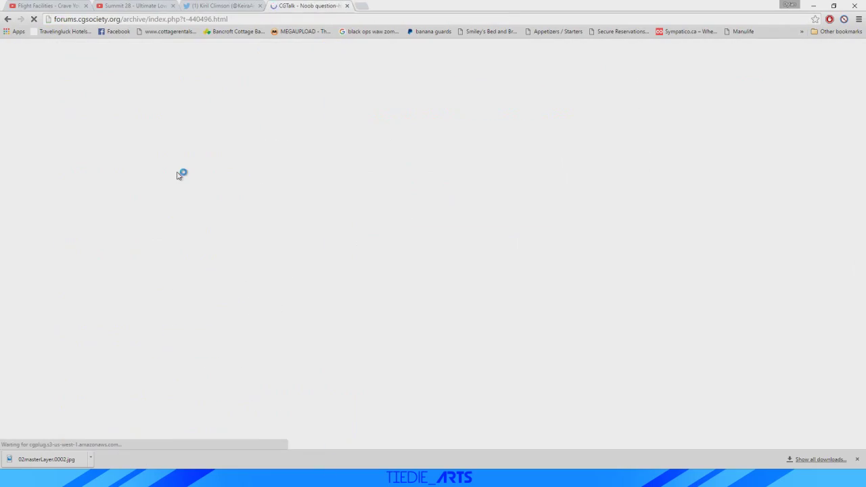
{"action": "scroll", "coordinate": [201, 215], "scroll_direction": "down", "scroll_amount": 2}
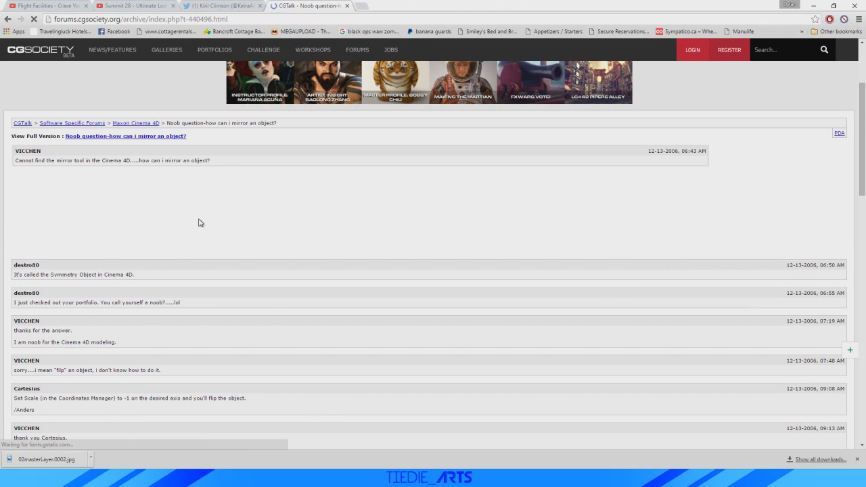
{"action": "scroll", "coordinate": [201, 223], "scroll_direction": "down", "scroll_amount": 3}
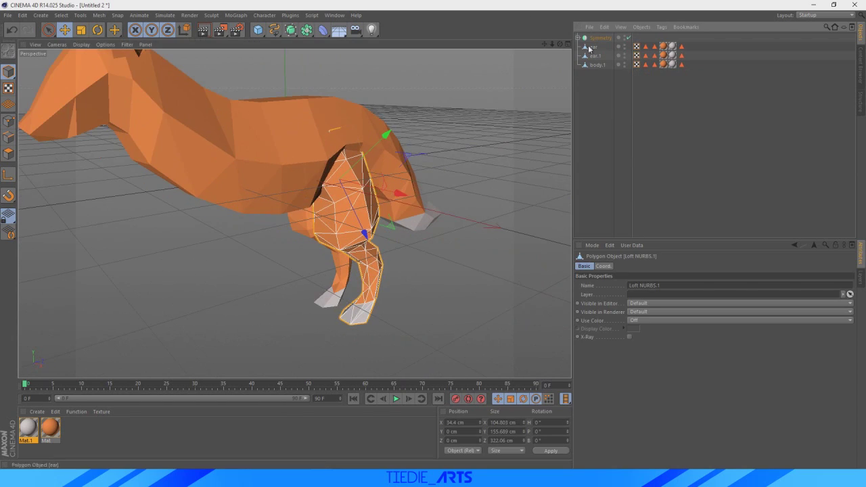
Loft n-sided spline profiles into a new front leg, rotate it into place, and reduce it to low-poly.
{"action": "left_click", "coordinate": [274, 30]}
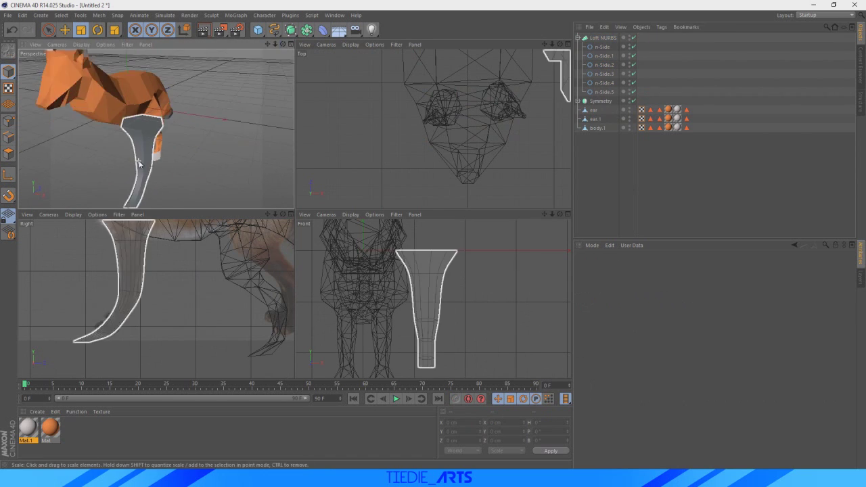
{"action": "left_click_drag", "start_coordinate": [152, 106], "coordinate": [203, 149]}
{"action": "scroll", "coordinate": [447, 262], "scroll_direction": "up", "scroll_amount": 2}
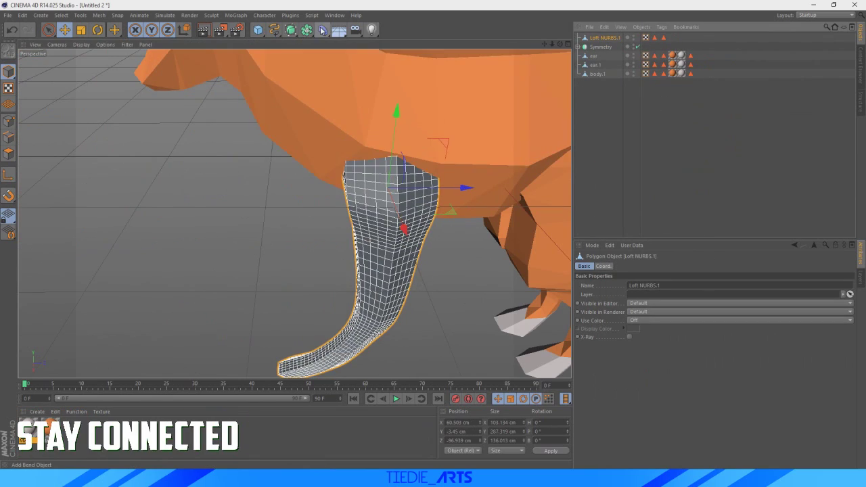
Mirror Loft NURBS.1 inside Symmetry.1 and give it orange and white-paw materials, creating Mat.2.
{"action": "left_click", "coordinate": [604, 38]}
{"action": "scroll", "coordinate": [304, 307], "scroll_direction": "up", "scroll_amount": 5}
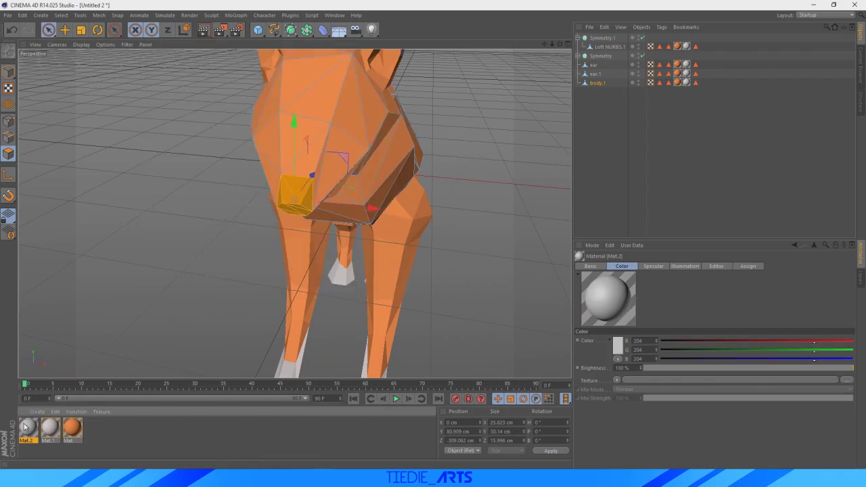
Group the fox under a Null in the studio, add a Displacer to body.1, and create black Mat.3.
{"action": "left_click", "coordinate": [594, 38]}
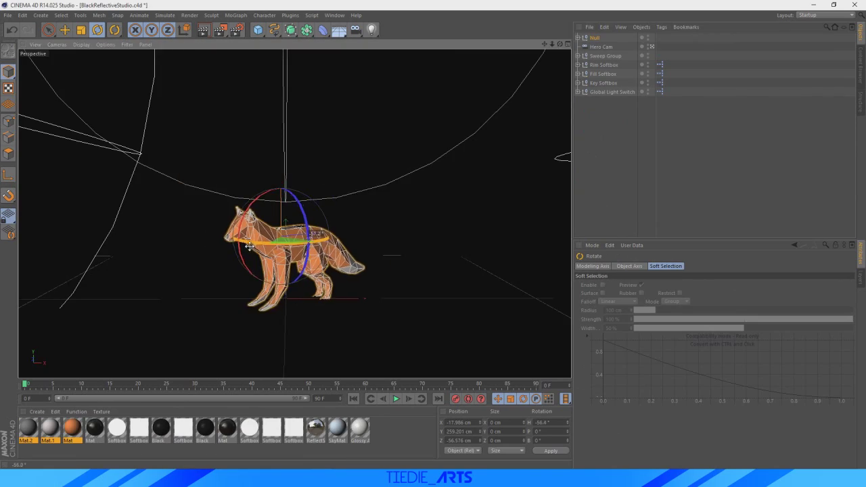
{"action": "key", "text": "ctrl+r"}
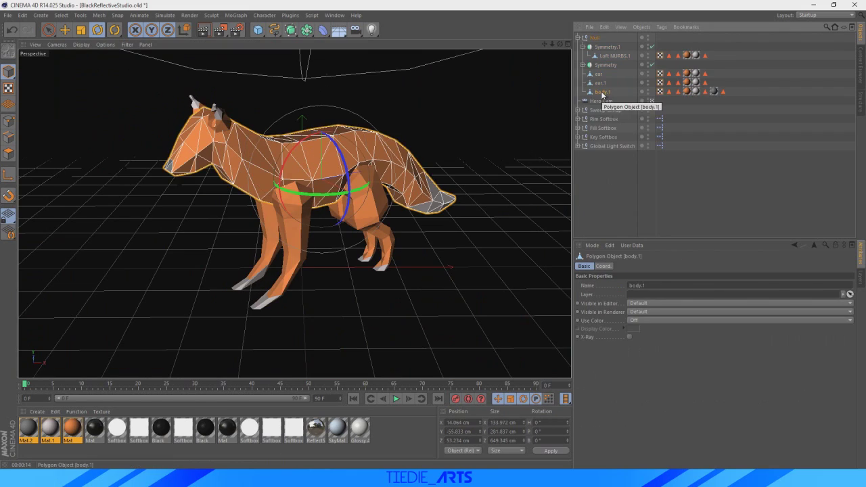
{"action": "left_click", "coordinate": [322, 30]}
{"action": "left_click", "coordinate": [358, 140]}
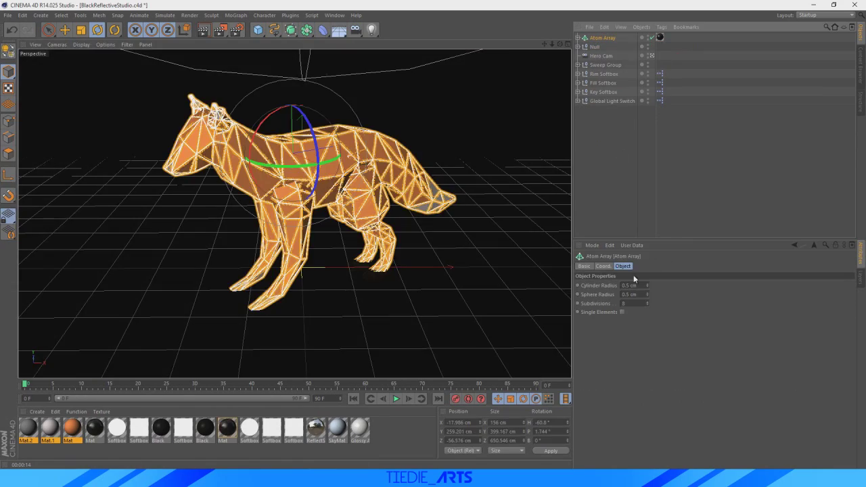
{"action": "type", "text": "0.5"}
{"action": "double_click", "coordinate": [70, 433]}
{"action": "double_click", "coordinate": [28, 428]}
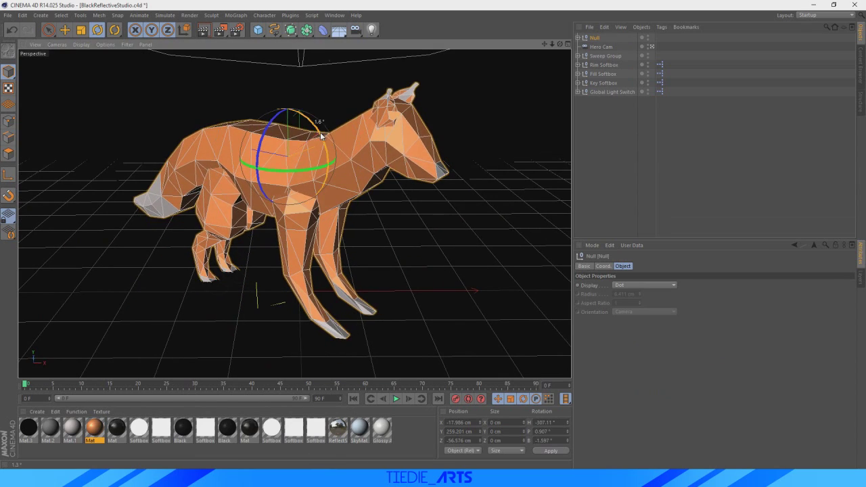
Turn the fox, save output as fox.png at 1500×1500, and render to the Picture Viewer.
{"action": "left_click_drag", "start_coordinate": [298, 166], "coordinate": [307, 169]}
{"action": "key", "text": "ctrl+b"}
{"action": "left_click", "coordinate": [66, 46]}
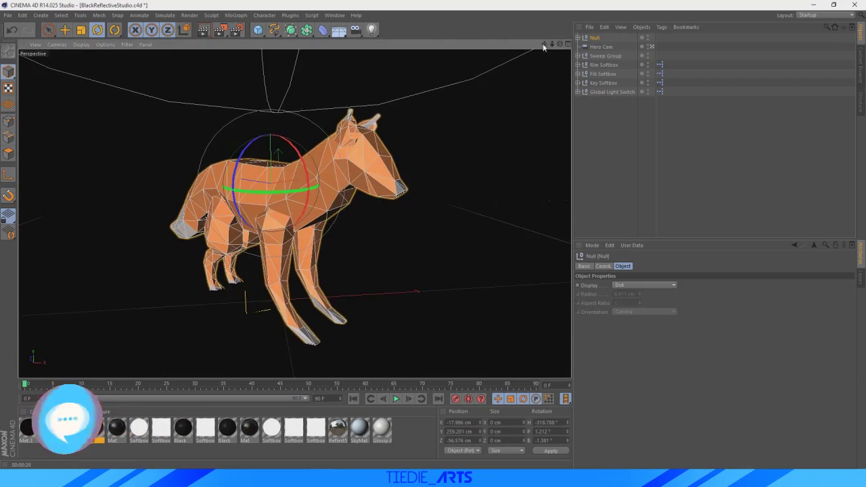
{"action": "key", "text": "shift+r"}
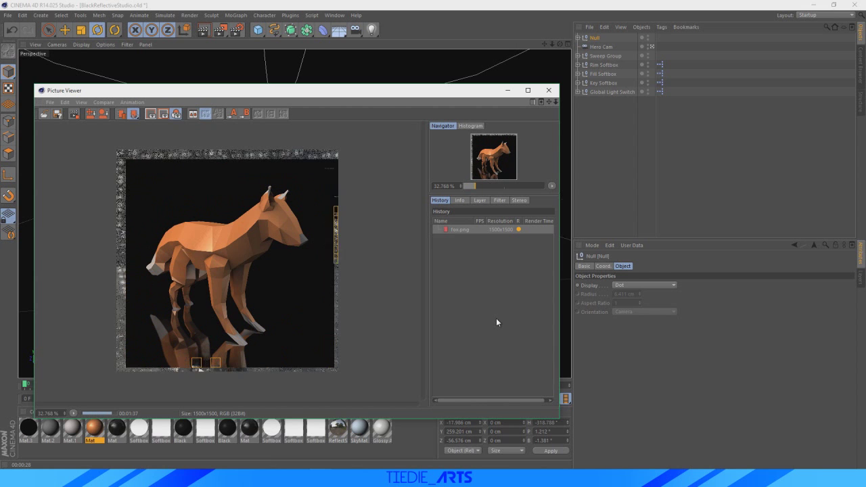
Close the Picture Viewer showing the finished fox render.
{"action": "left_click", "coordinate": [508, 90]}
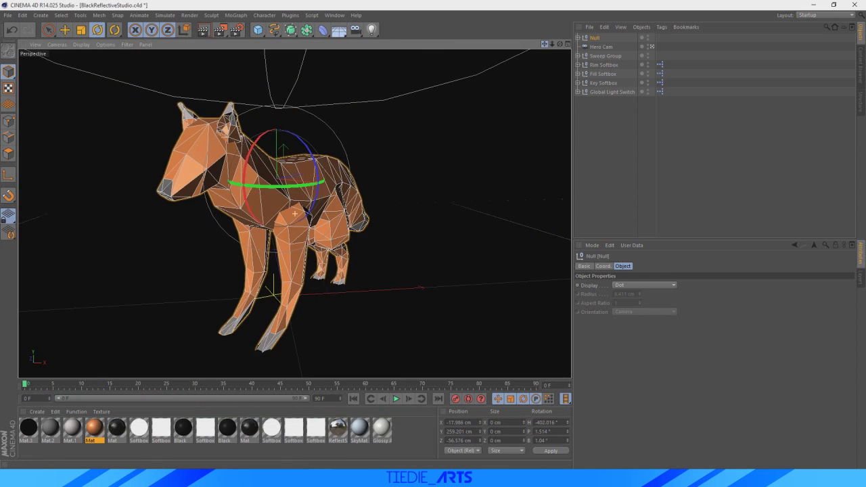